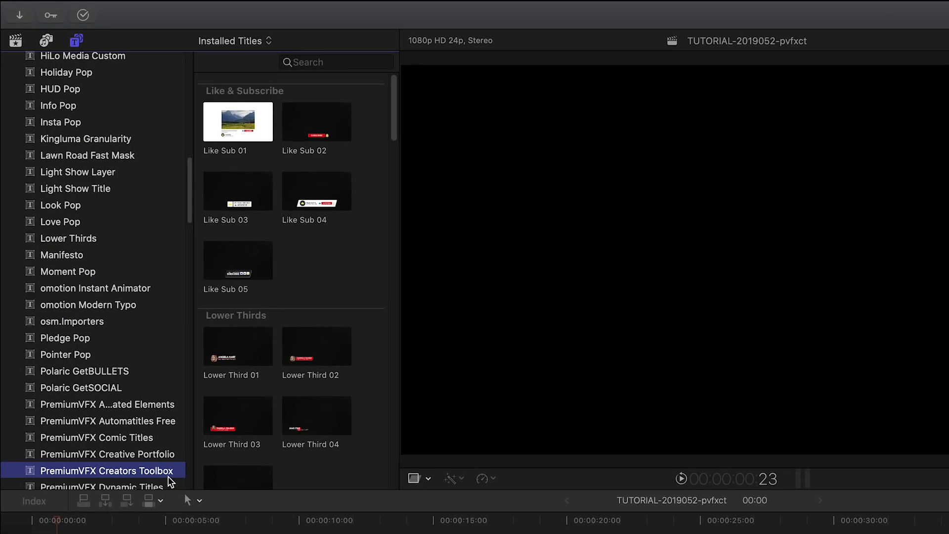
# Collapse the title category list and scroll down through the Creator's Toolbox thumbnails.
pyautogui.click(79, 41)
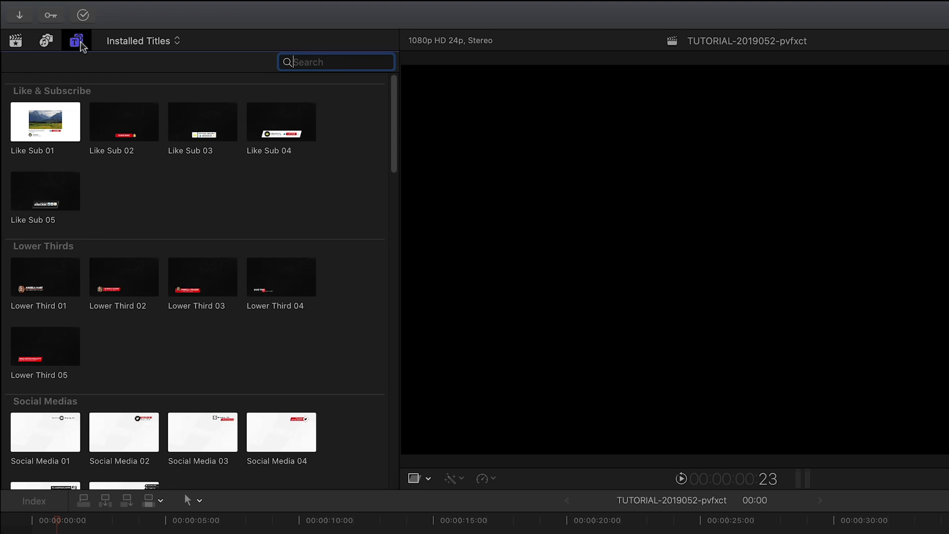
pyautogui.moveTo(389, 100); pyautogui.dragTo(377, 390)
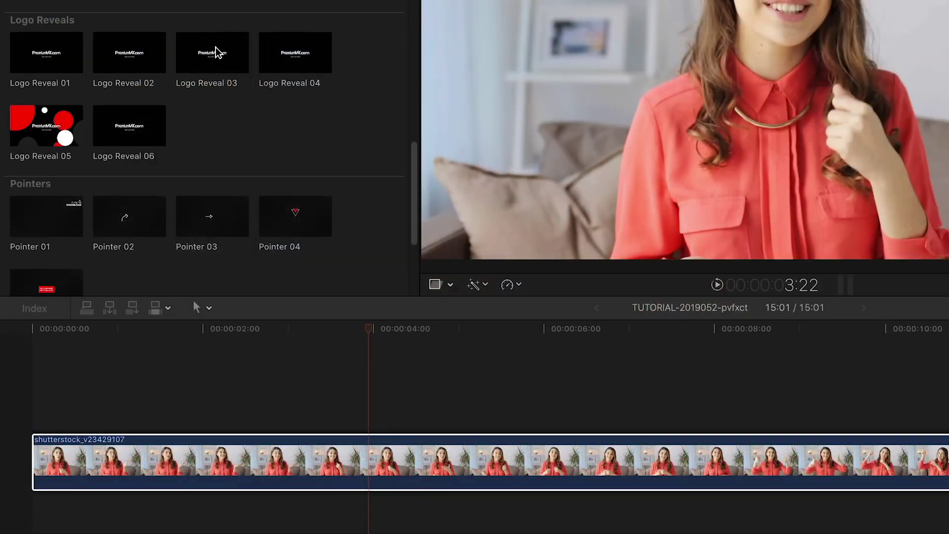
# Place Logo Reveal 03 at the timeline start with the FxFactory App Icon as its logo.
pyautogui.moveTo(133, 175); pyautogui.dragTo(136, 212)
pyautogui.moveTo(217, 102); pyautogui.dragTo(33, 452)
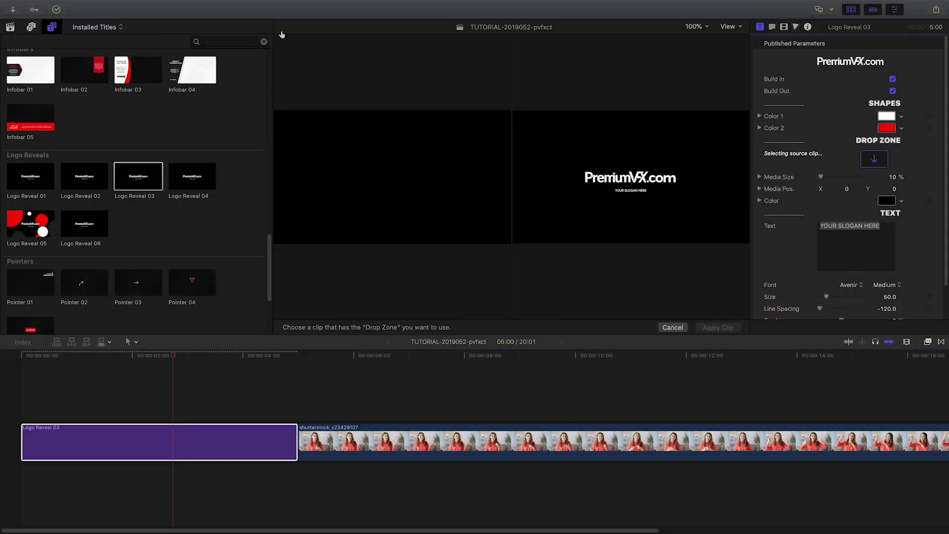
pyautogui.click(10, 27)
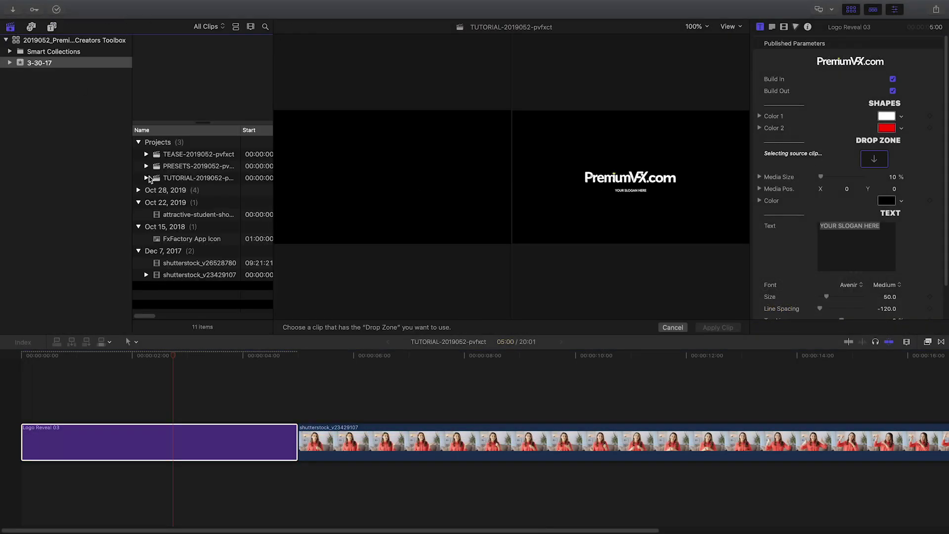
pyautogui.click(192, 239)
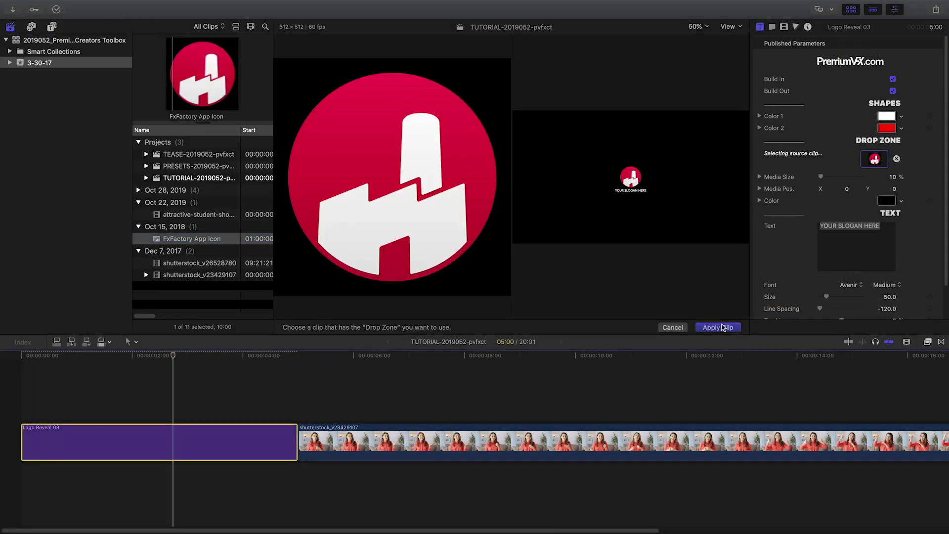
pyautogui.click(722, 327)
# Enlarge the logo to about 21 percent, raise it, and begin retyping the slogan as FxFactory.
pyautogui.moveTo(773, 250); pyautogui.dragTo(769, 263)
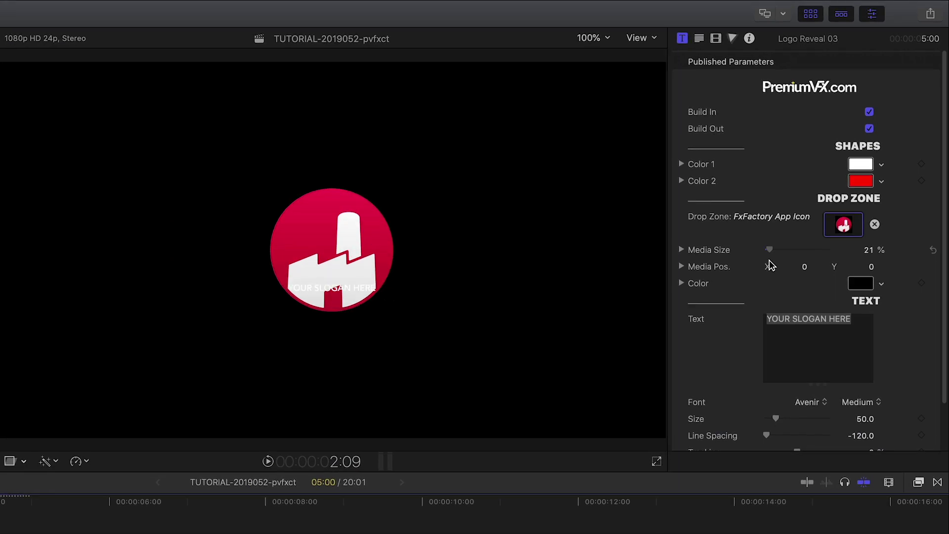
pyautogui.moveTo(872, 269); pyautogui.dragTo(872, 259)
pyautogui.click(860, 320)
pyautogui.write('FxFactory')
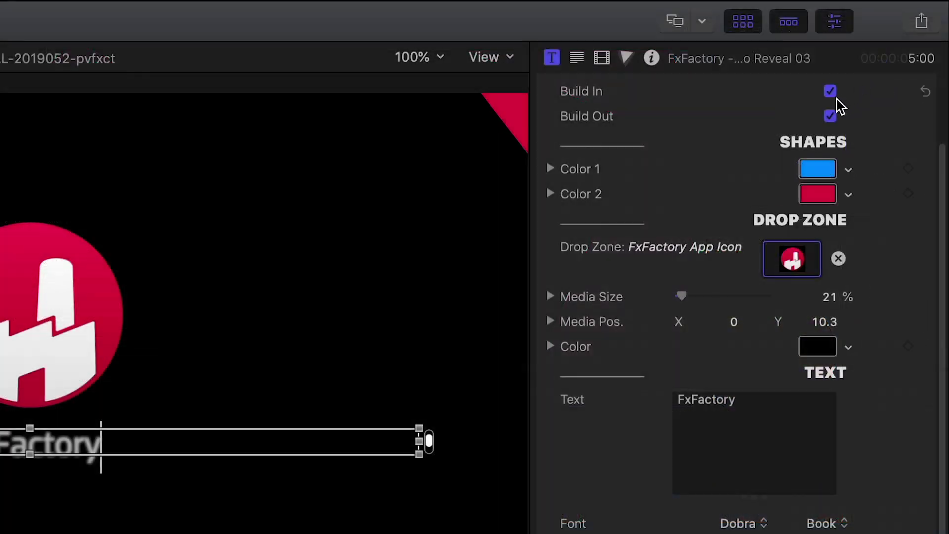
# Turn off the logo reveal's Build Out and add Transition 03 where the talent clip begins.
pyautogui.click(830, 118)
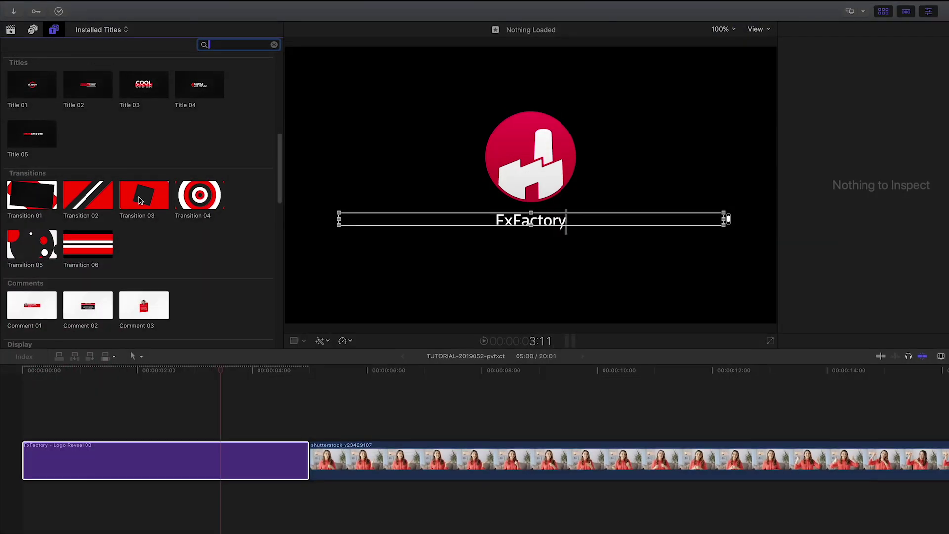
pyautogui.moveTo(142, 194)
pyautogui.mouseDown()
pyautogui.moveTo(284, 424)
pyautogui.moveTo(267, 425)
pyautogui.mouseUp()
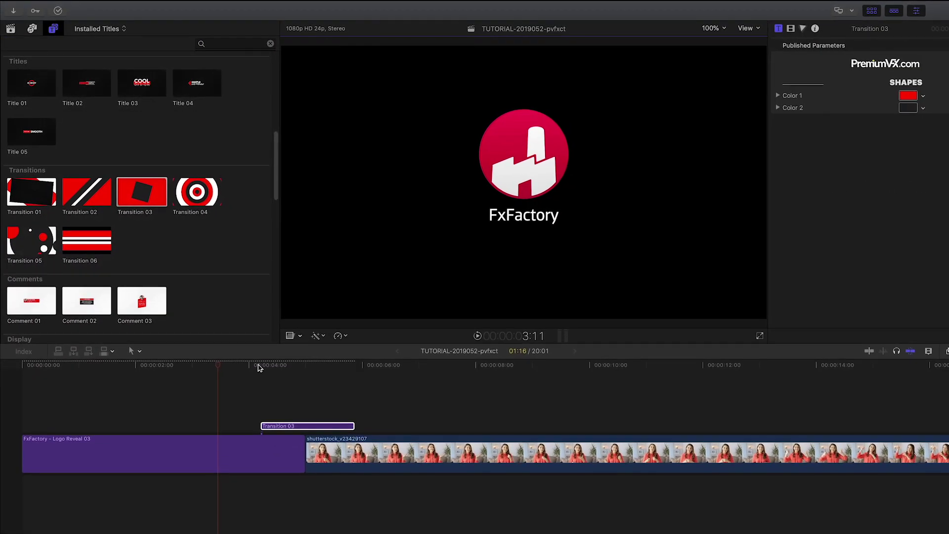
pyautogui.moveTo(259, 367); pyautogui.dragTo(326, 368)
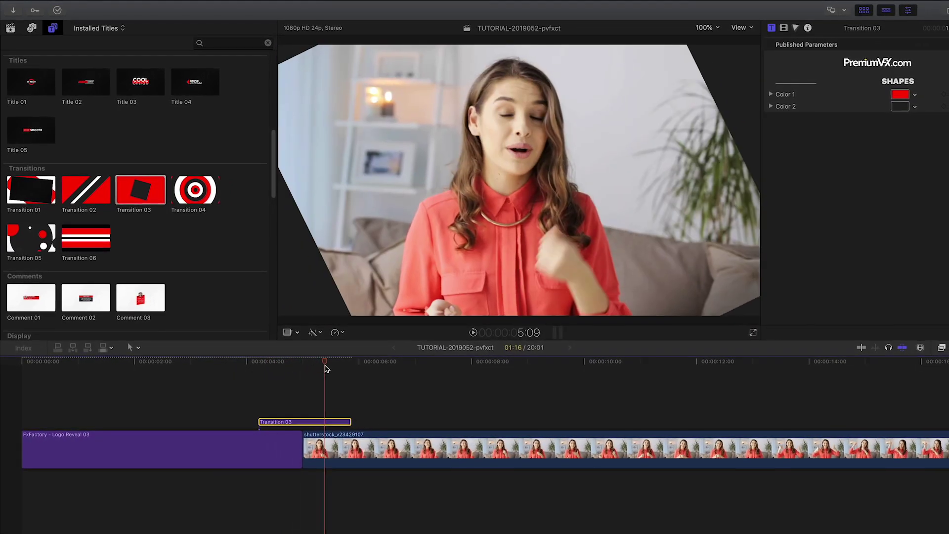
pyautogui.moveTo(325, 368); pyautogui.dragTo(289, 367)
# Set the transition's Color 1 to crimson and Color 2 to blue.
pyautogui.click(891, 93)
pyautogui.click(834, 410)
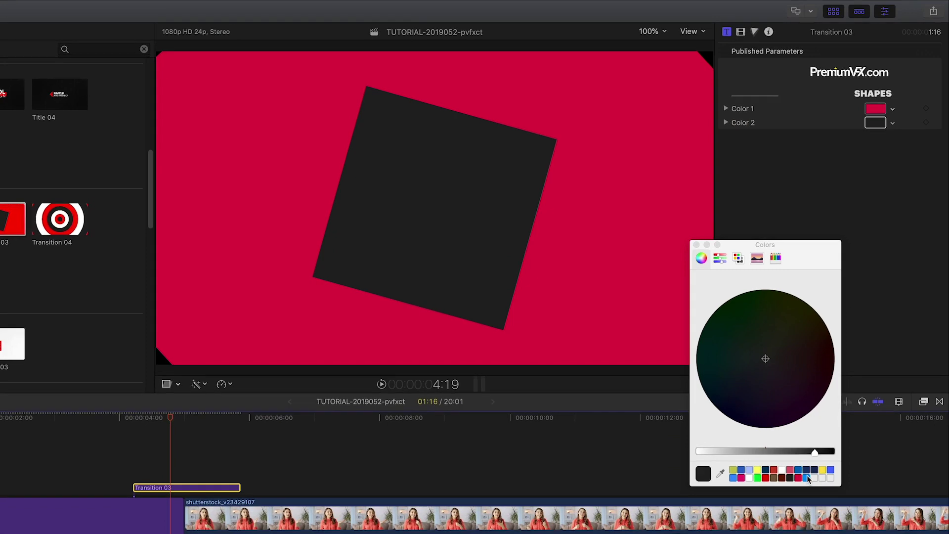
pyautogui.click(807, 477)
pyautogui.click(696, 245)
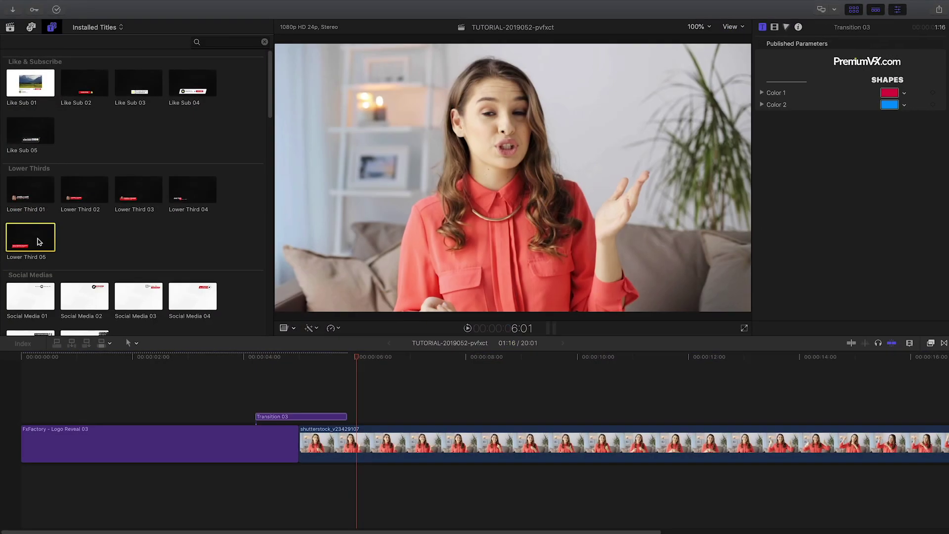
# Add Lower Third 05 above the talent clip and make its bar crimson.
pyautogui.moveTo(30, 239); pyautogui.dragTo(353, 412)
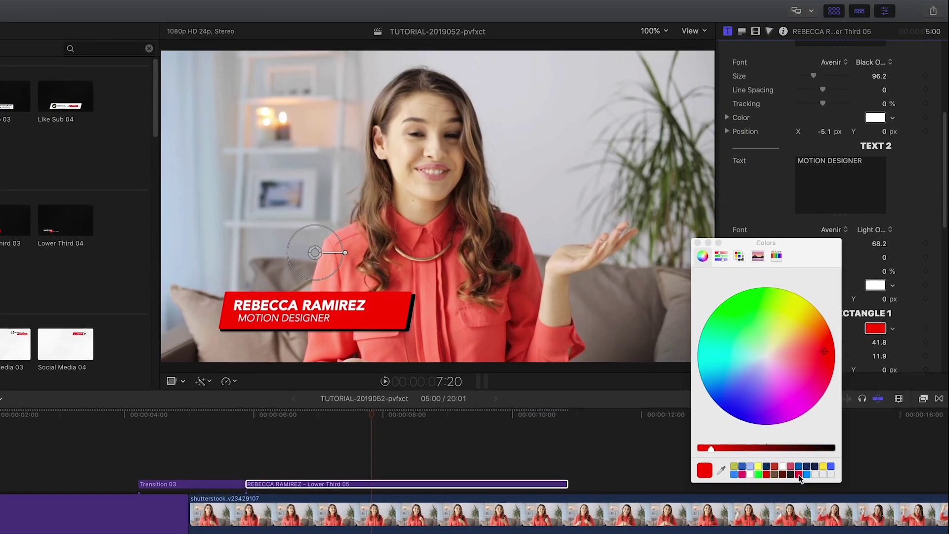
pyautogui.click(799, 474)
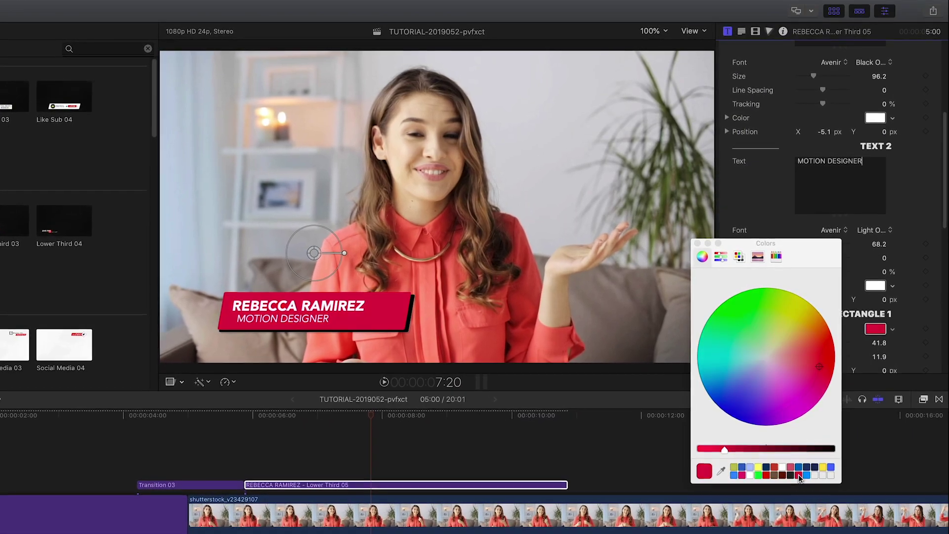
pyautogui.click(696, 245)
pyautogui.scroll(-5, 840, 247)
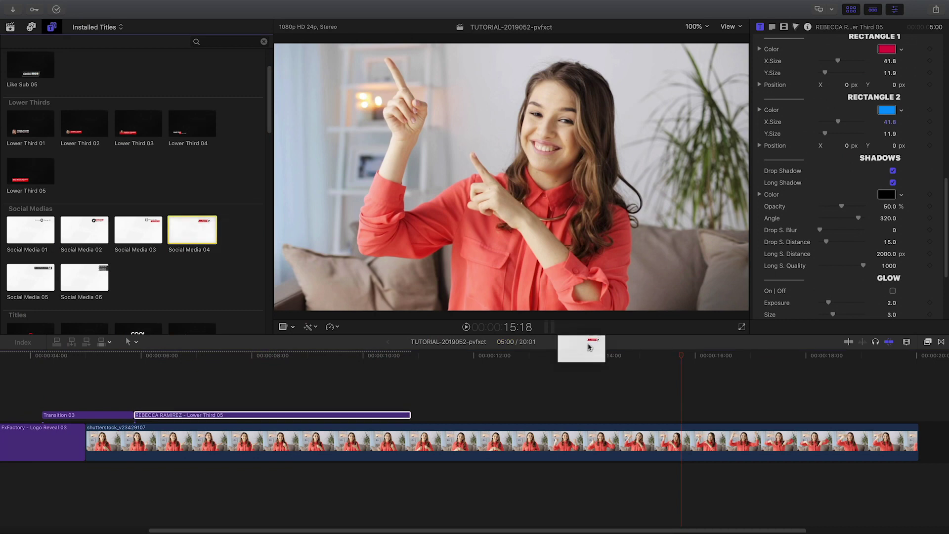
# Add Social Media 04 above the clip, trying Facebook and Instagram icons before keeping Twitter.
pyautogui.moveTo(588, 348); pyautogui.dragTo(643, 416)
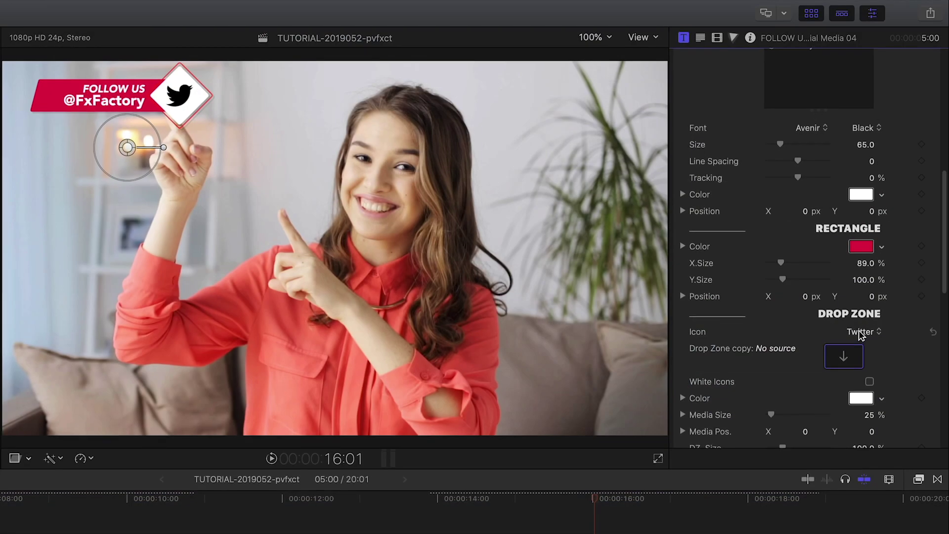
pyautogui.click(867, 332)
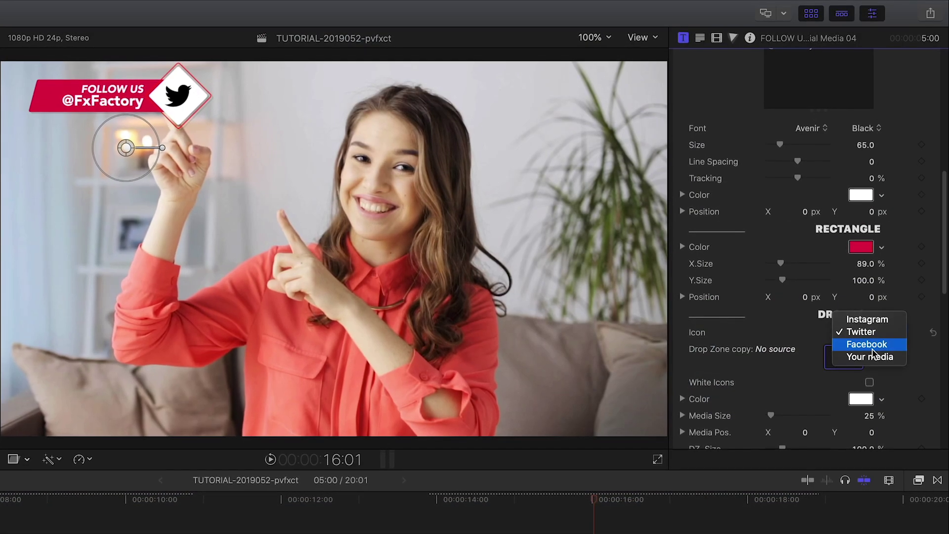
pyautogui.click(872, 346)
pyautogui.click(866, 332)
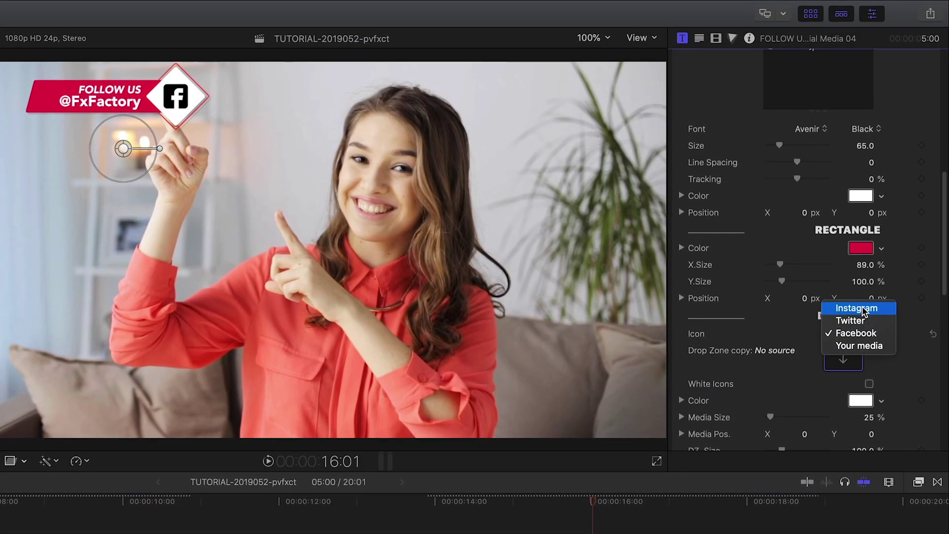
pyautogui.click(862, 308)
pyautogui.click(855, 334)
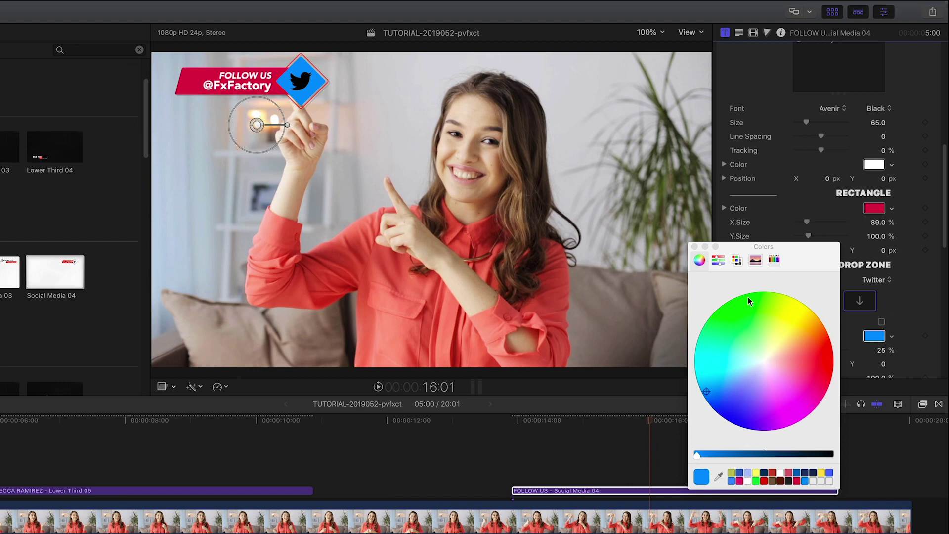
pyautogui.click(694, 247)
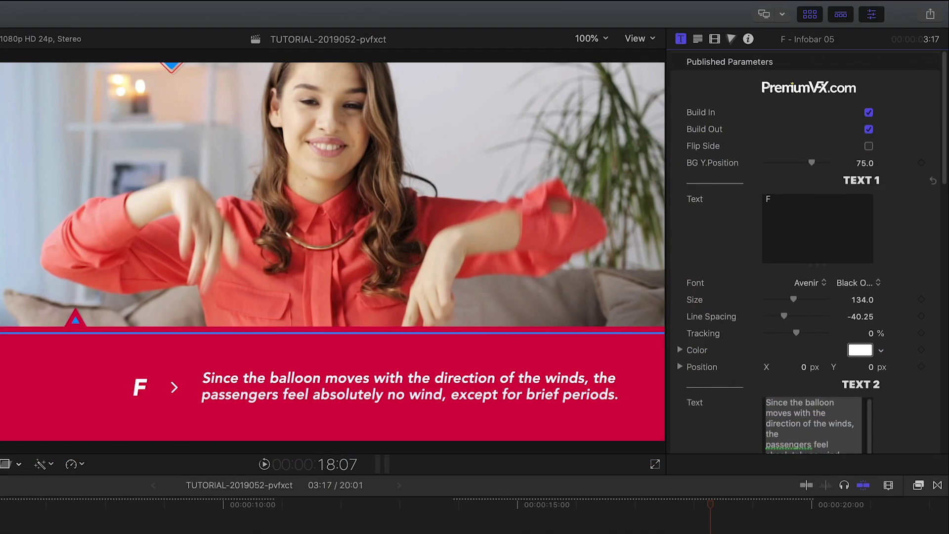
# Type FxFactory into the infobar, toggle Flip Side off again, and adjust the background's Y position.
pyautogui.write('actory')
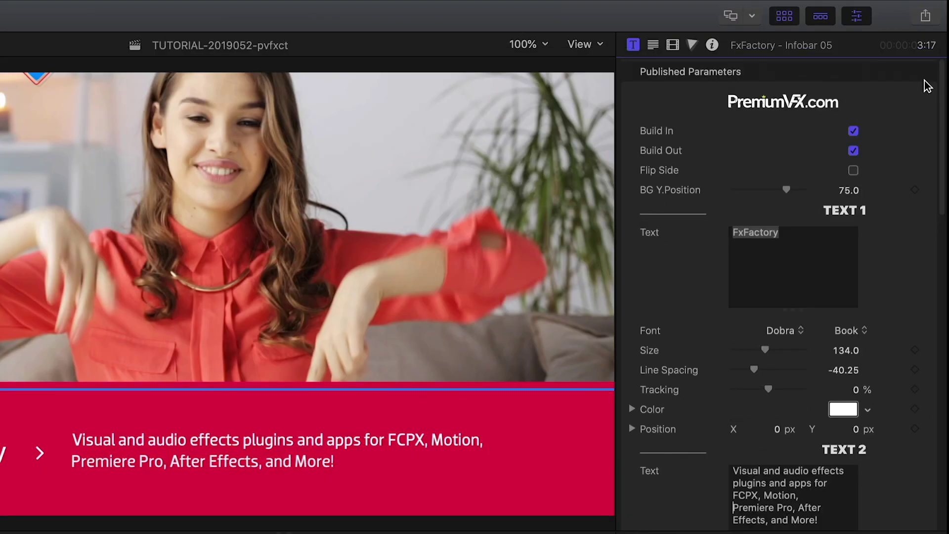
pyautogui.click(853, 170)
pyautogui.click(853, 170)
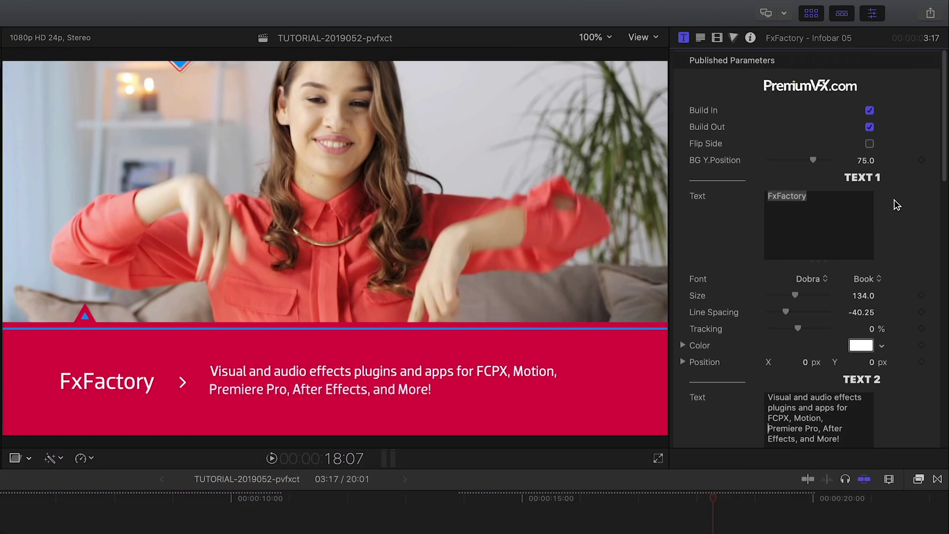
pyautogui.moveTo(816, 161)
pyautogui.mouseDown()
pyautogui.moveTo(796, 166)
pyautogui.moveTo(806, 166)
pyautogui.mouseUp()
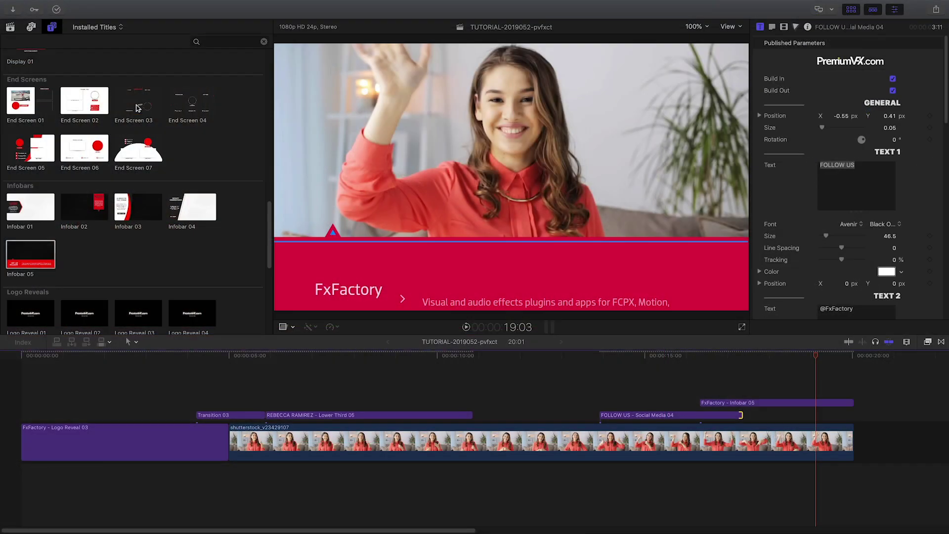
# Add End Screen 03 after the talent clip and fit the whole project in the timeline.
pyautogui.moveTo(750, 377); pyautogui.dragTo(872, 442)
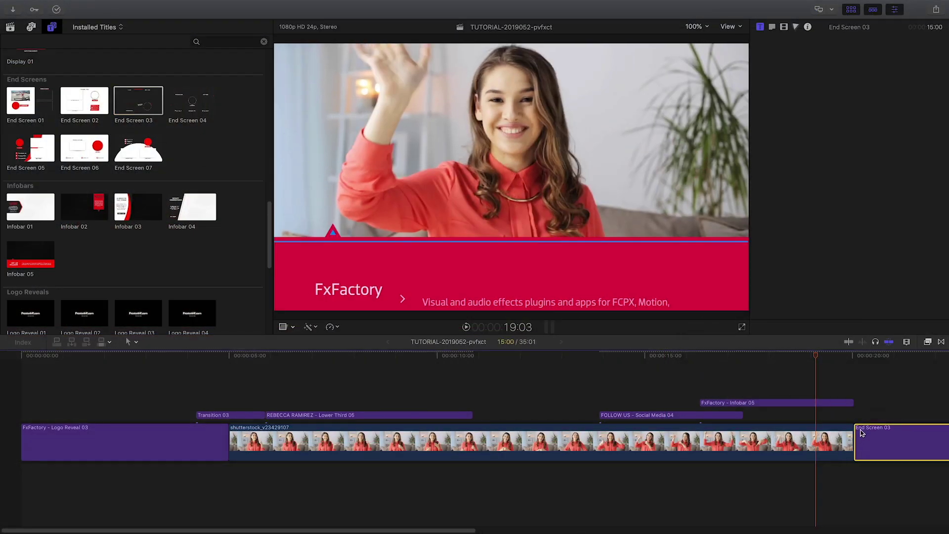
pyautogui.hotkey('shift', 'z')
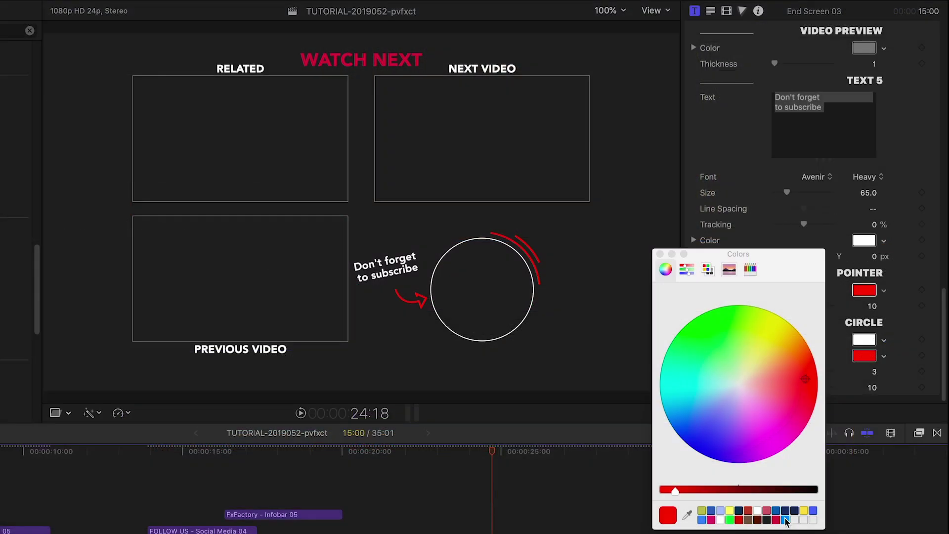